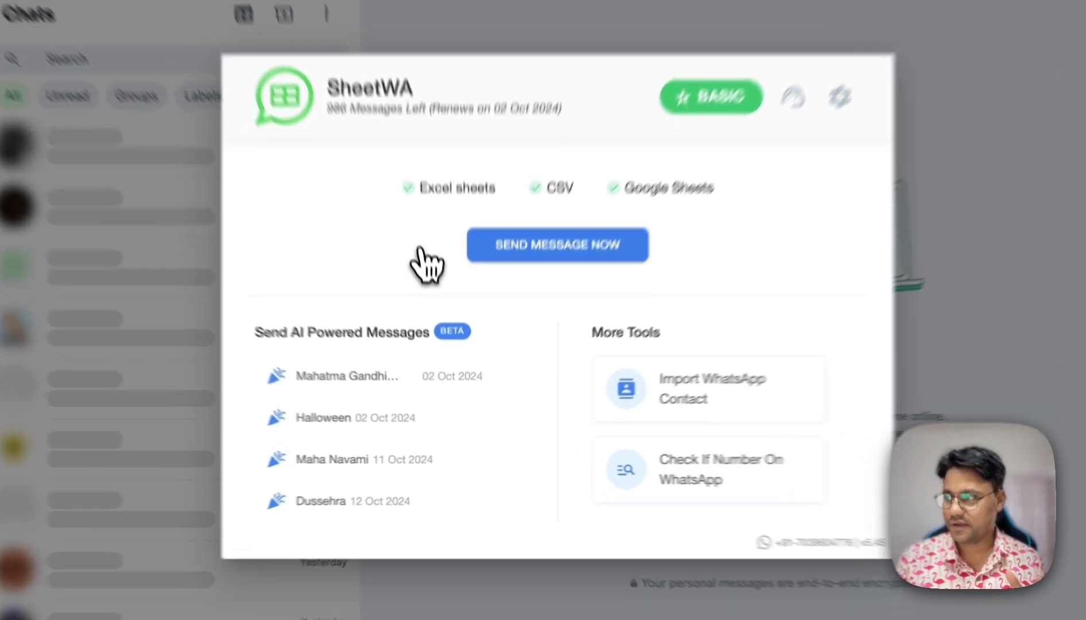
# - Start a Send Message Now job from the Customers List spreadsheet, using sheet List5
pyautogui.click(484, 283)
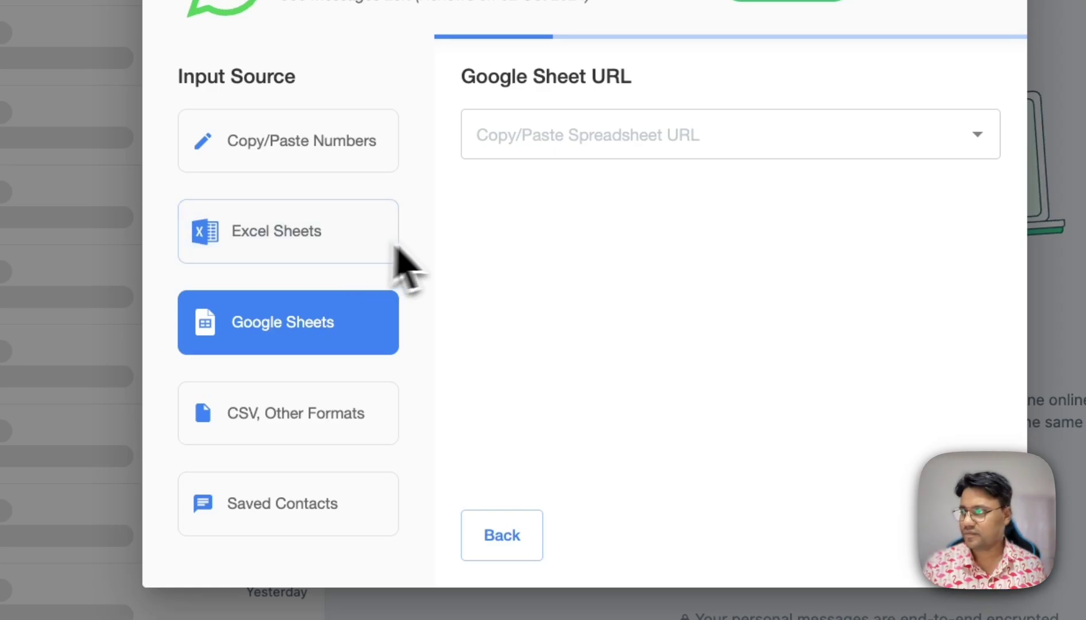
pyautogui.click(526, 152)
pyautogui.click(535, 190)
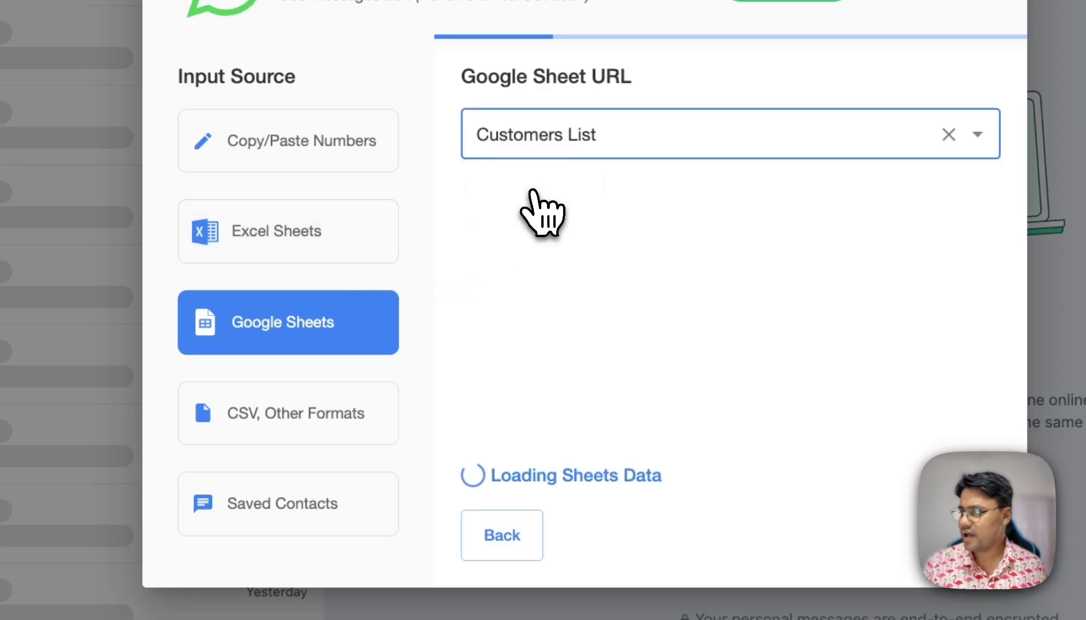
pyautogui.click(702, 202)
pyautogui.click(712, 536)
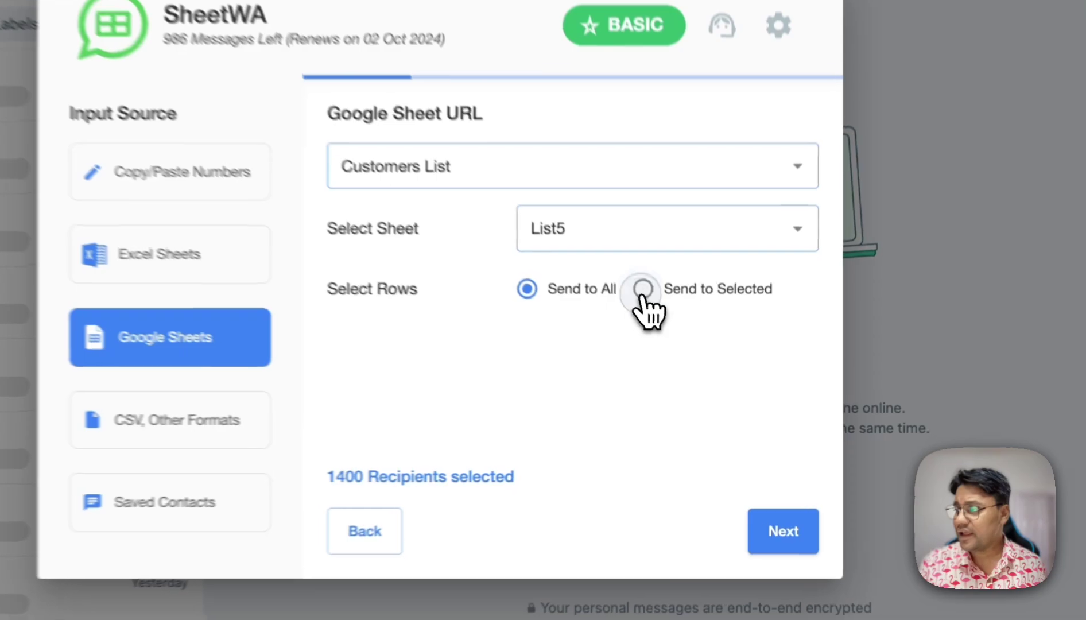
# - Switch to Send to Selected and select the end row value 1401 for replacement
pyautogui.click(632, 274)
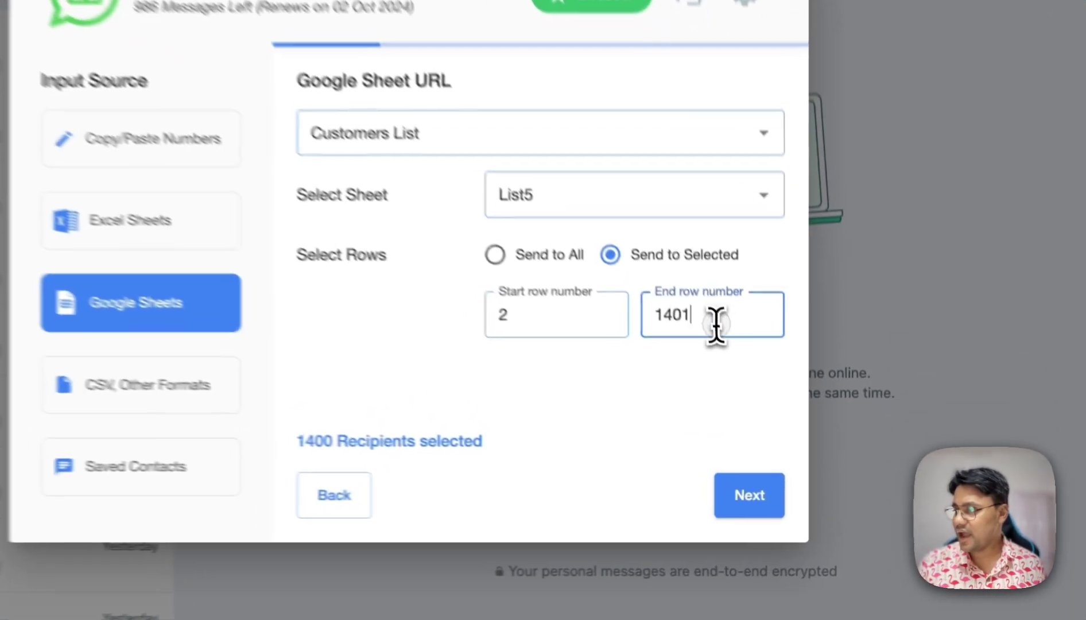
pyautogui.moveTo(757, 389); pyautogui.dragTo(707, 388)
pyautogui.write('100')
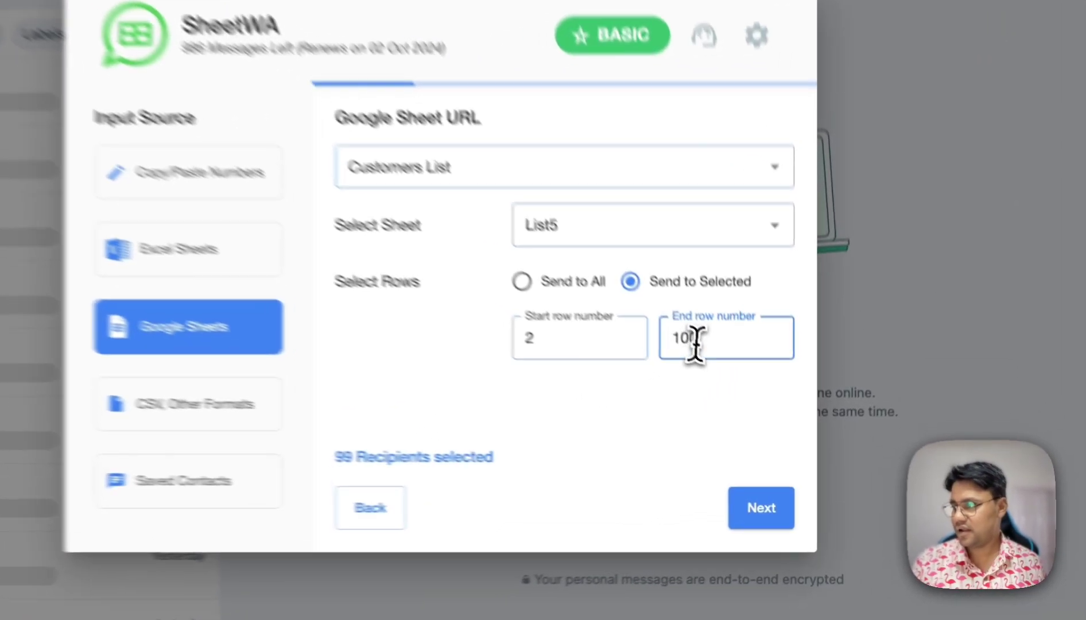
# - Select the end row value 100 so it can be replaced with 300
pyautogui.moveTo(733, 384); pyautogui.dragTo(702, 387)
pyautogui.write('300')
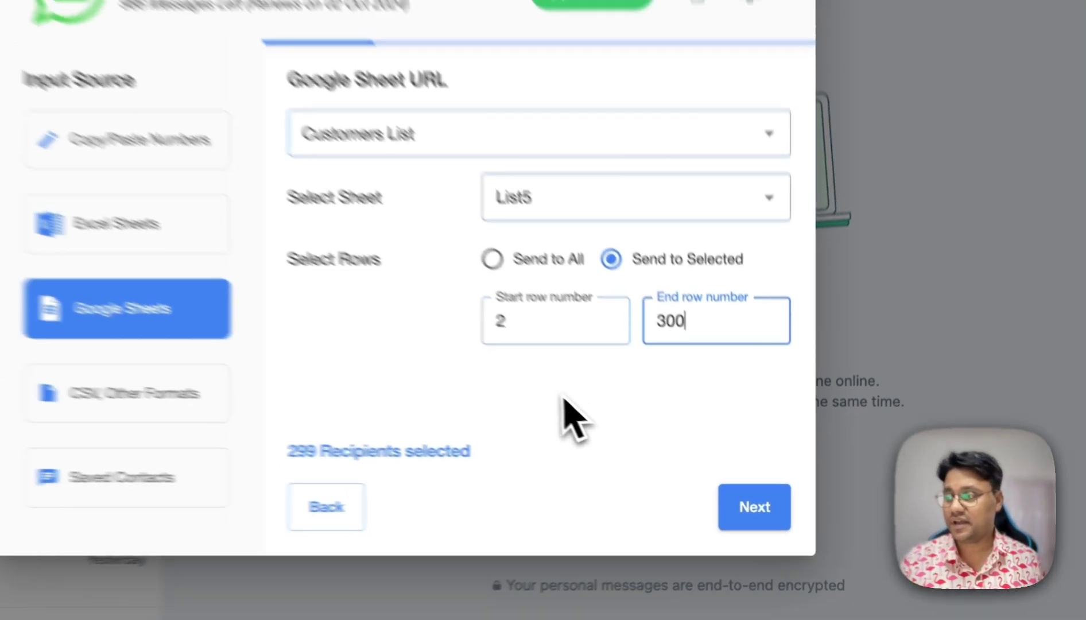